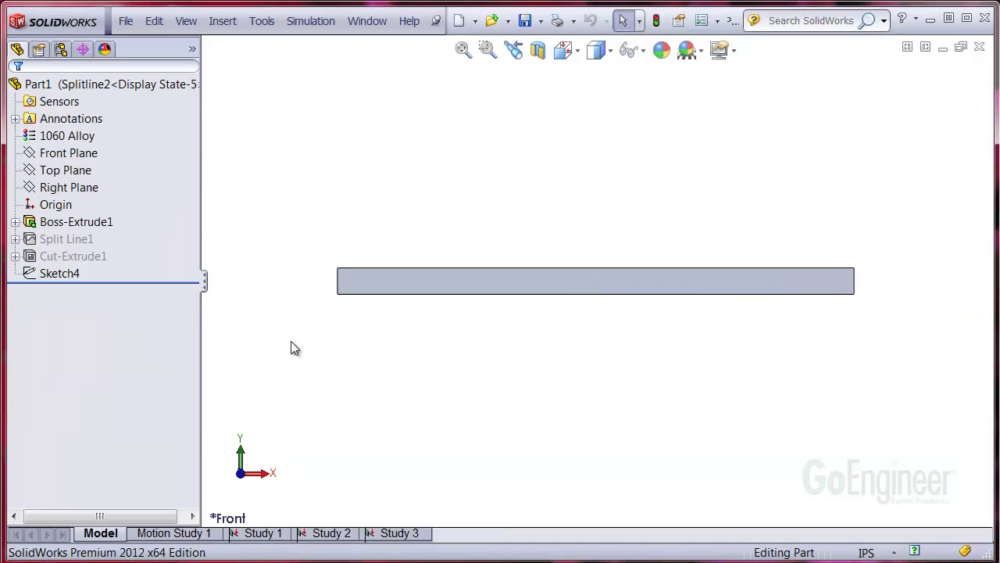
# - In the zoom left view, sketch a vertical line across the front face, coincident with the Sketch4 point
pyautogui.press('space')
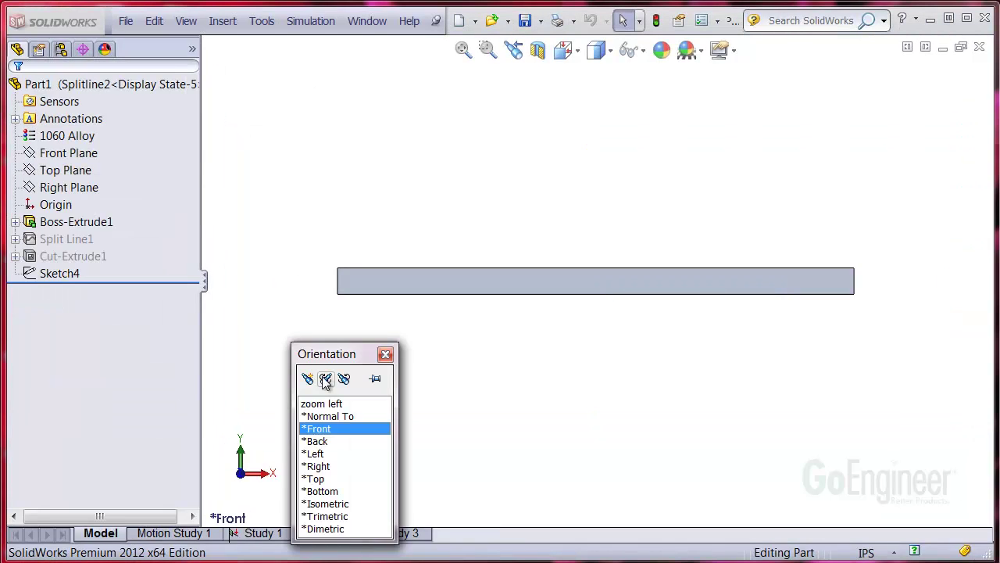
pyautogui.doubleClick(325, 403)
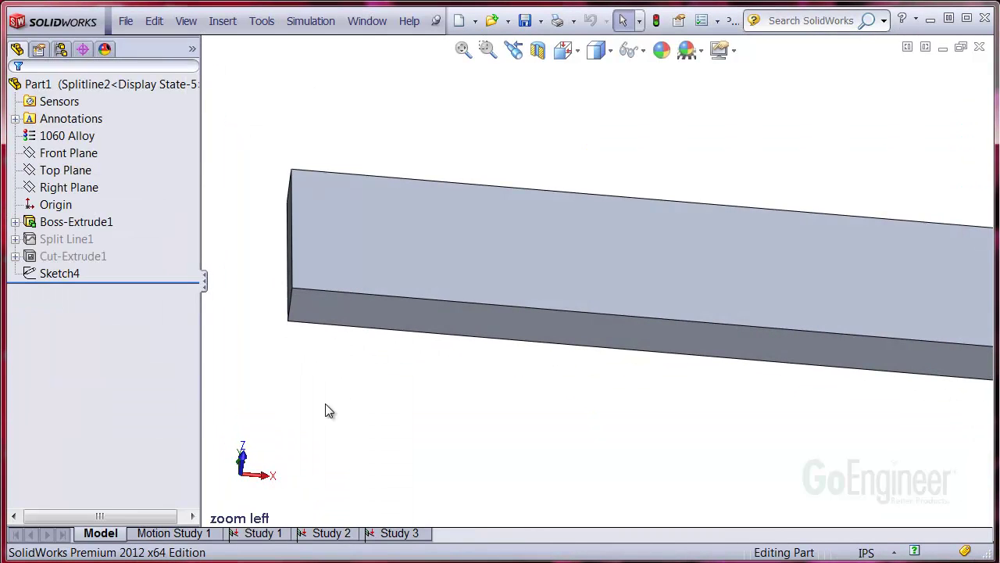
pyautogui.rightClick(369, 315)
pyautogui.click(398, 289)
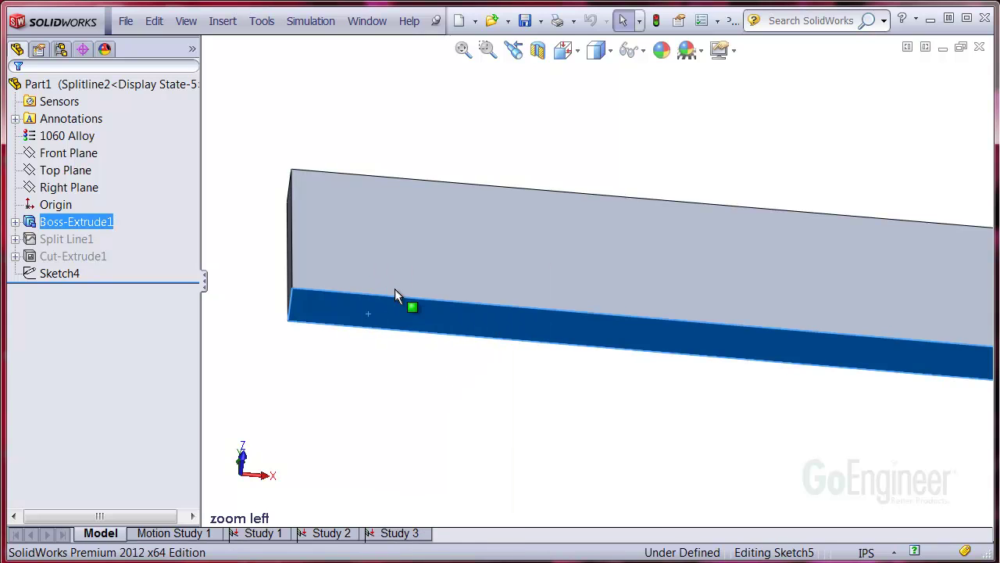
pyautogui.press('l')
pyautogui.click(381, 277)
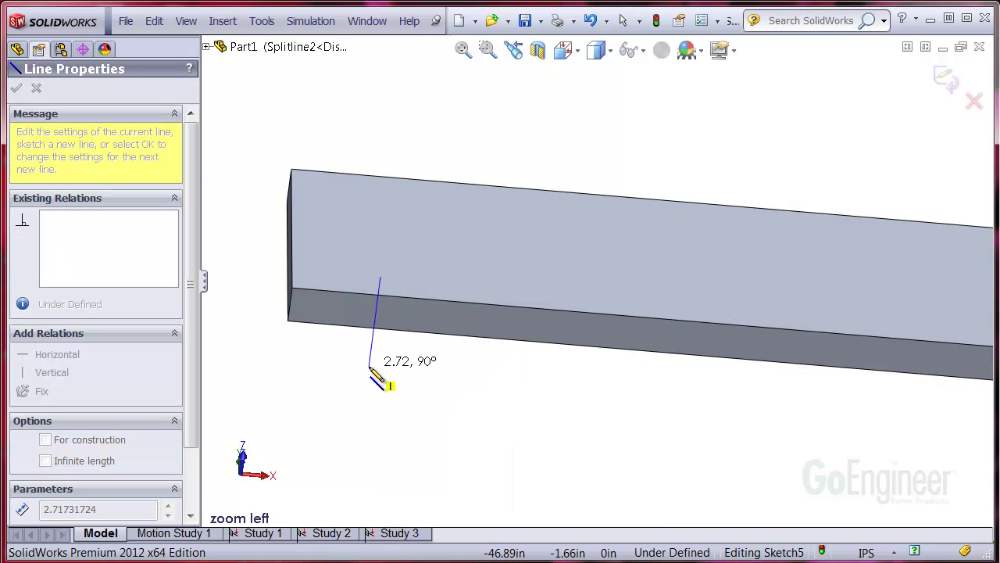
pyautogui.click(368, 367)
pyautogui.press('Escape')
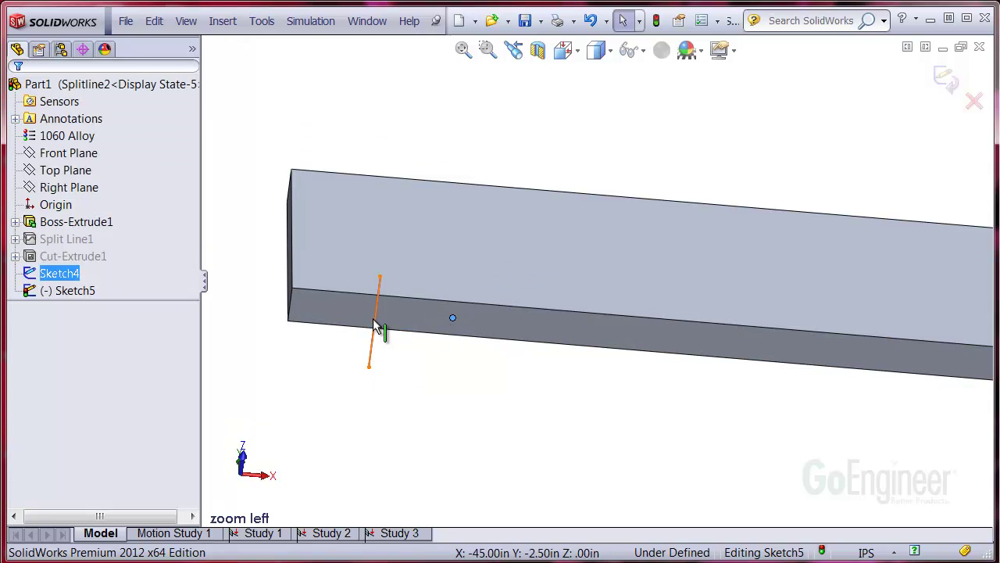
pyautogui.click(375, 328)
pyautogui.keyDown('ctrl'); pyautogui.click(385, 322); pyautogui.keyUp('ctrl')
pyautogui.click(33, 396)
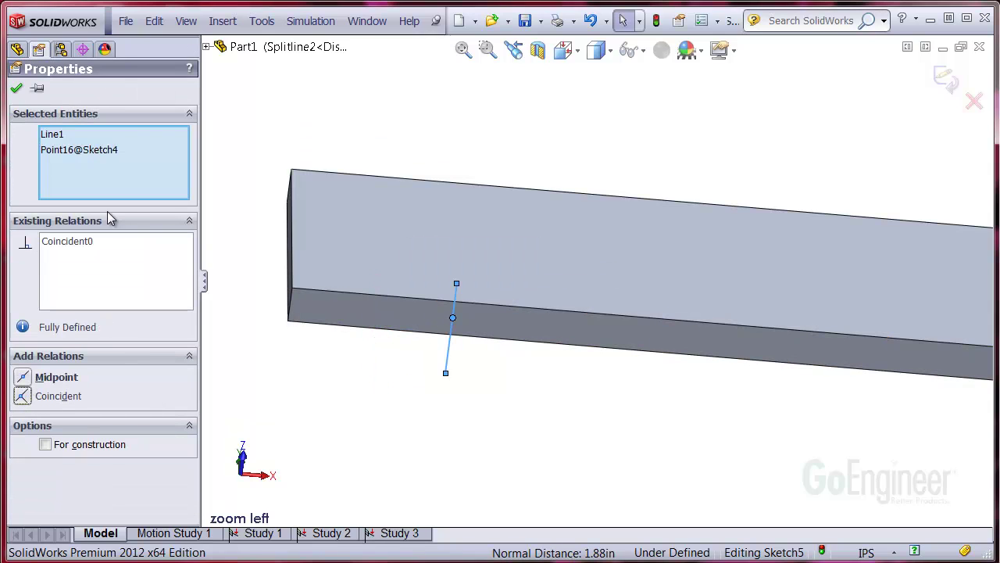
# - Split the front face with the sketched line to create Split Line2, then display Front Plane
pyautogui.click(223, 22)
pyautogui.moveTo(258, 213)
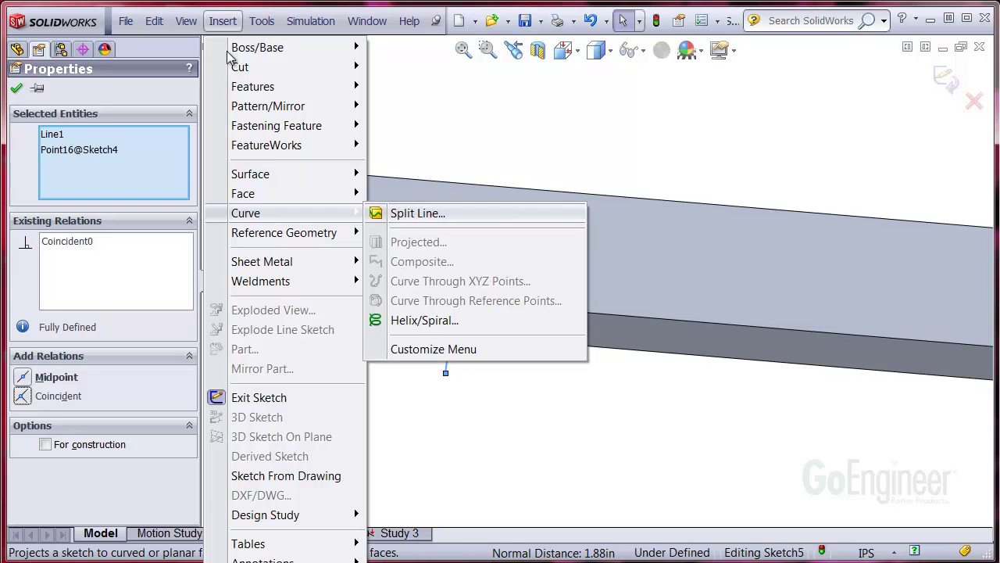
pyautogui.click(418, 213)
pyautogui.click(425, 322)
pyautogui.press('Return')
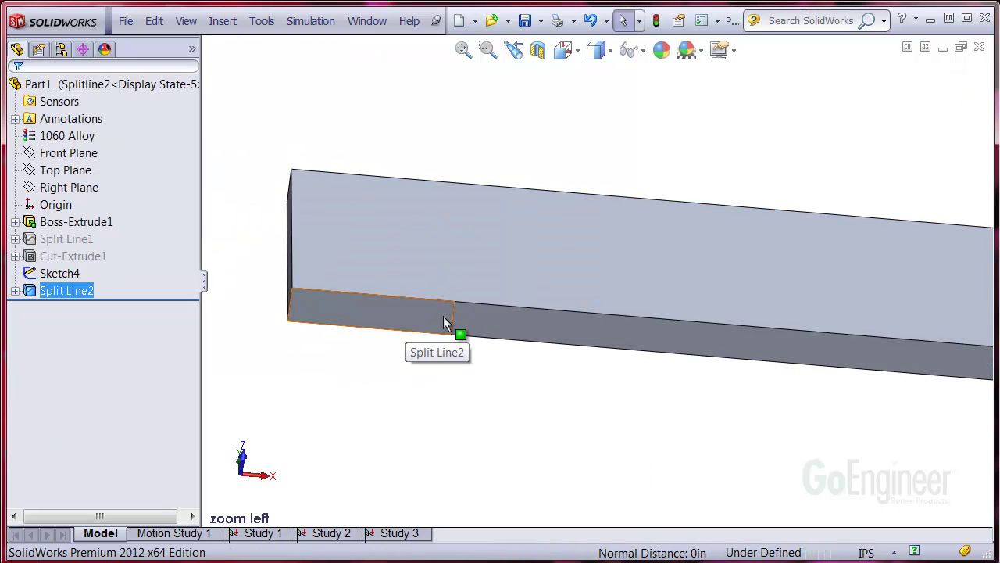
pyautogui.click(455, 318)
pyautogui.click(459, 363)
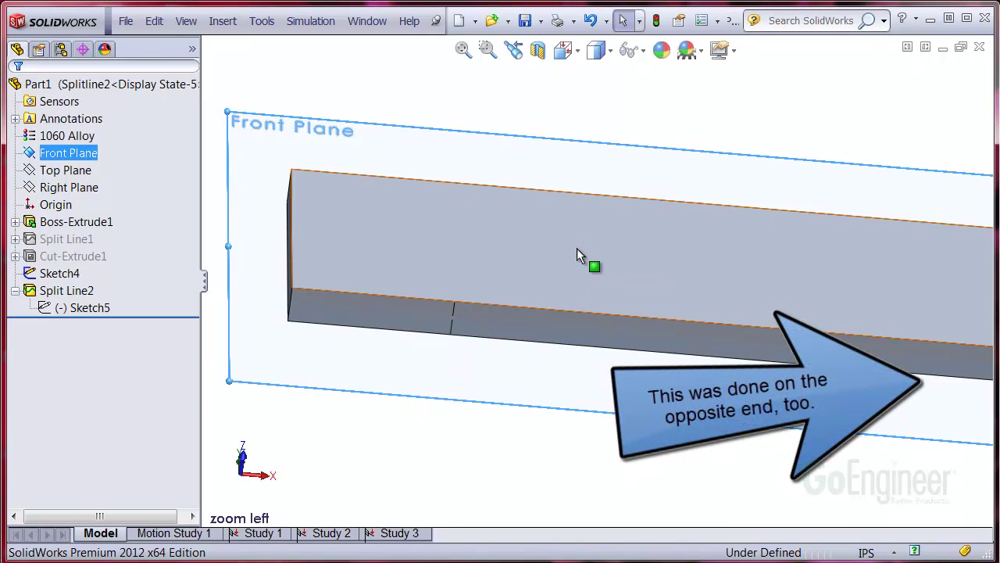
# - Create a new static simulation study, Study 4
pyautogui.click(327, 28)
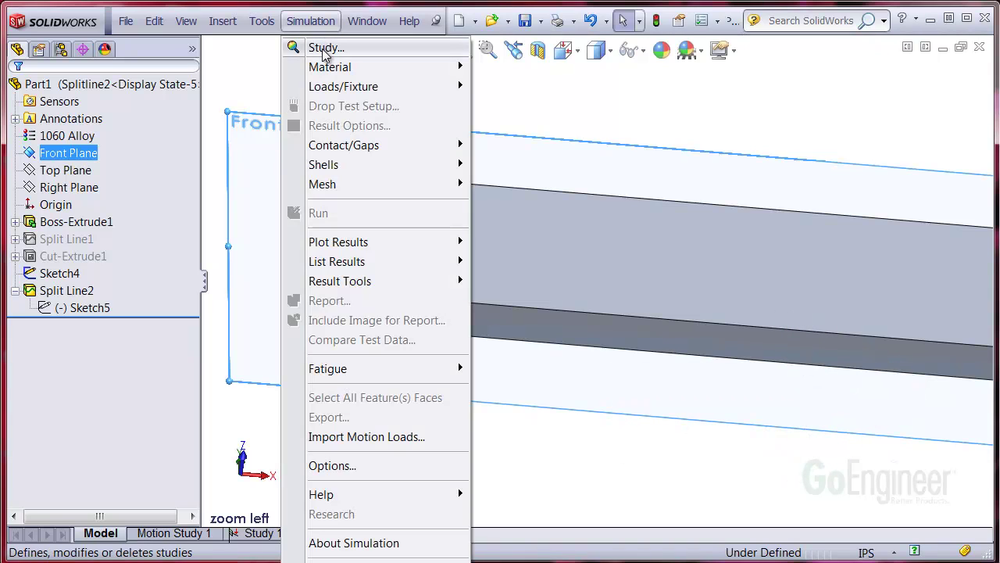
pyautogui.click(326, 49)
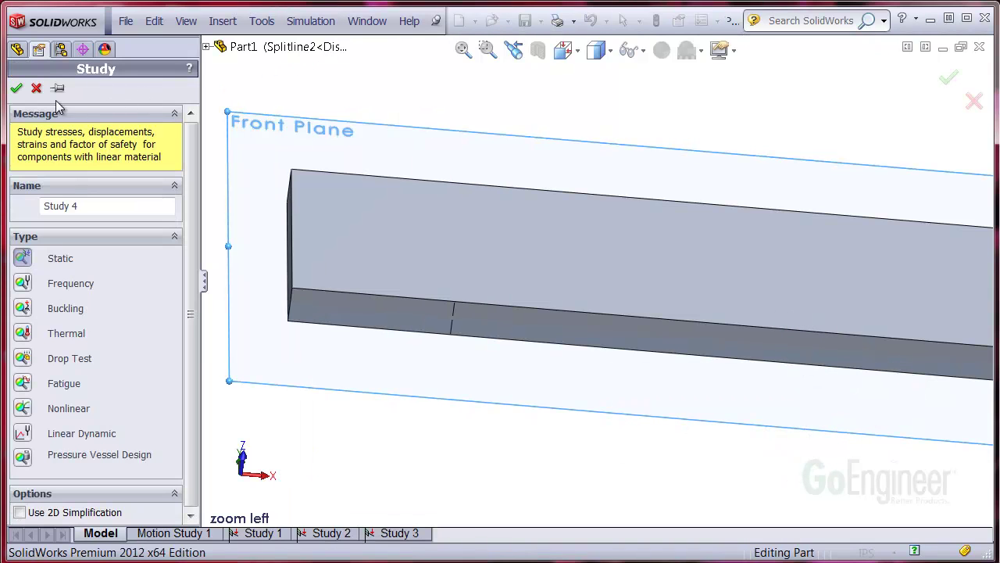
pyautogui.click(16, 87)
# - Add a reference-geometry fixture on the left split edge, holding all three Front Plane translations at 0 in
pyautogui.click(57, 265)
pyautogui.rightClick(57, 265)
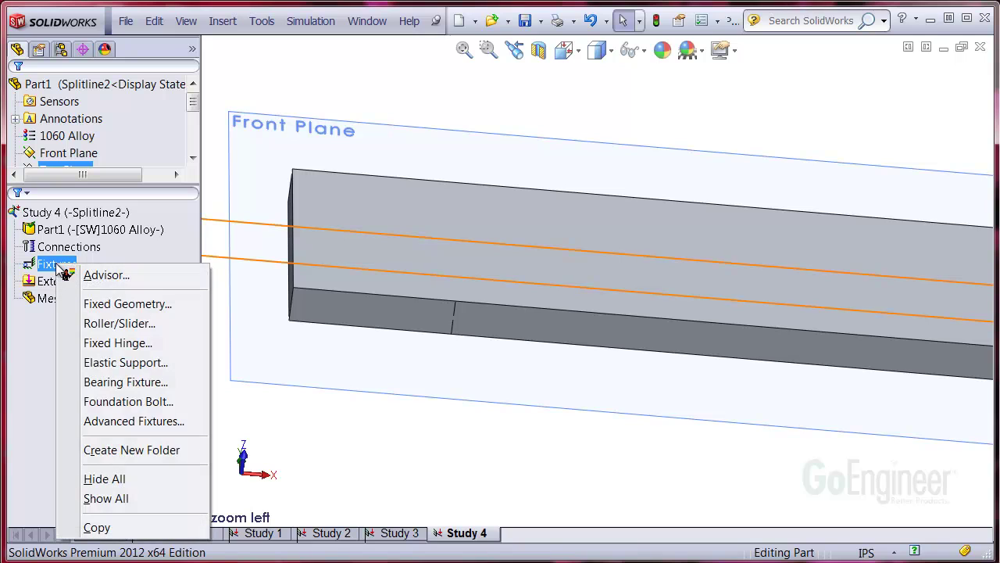
pyautogui.click(164, 422)
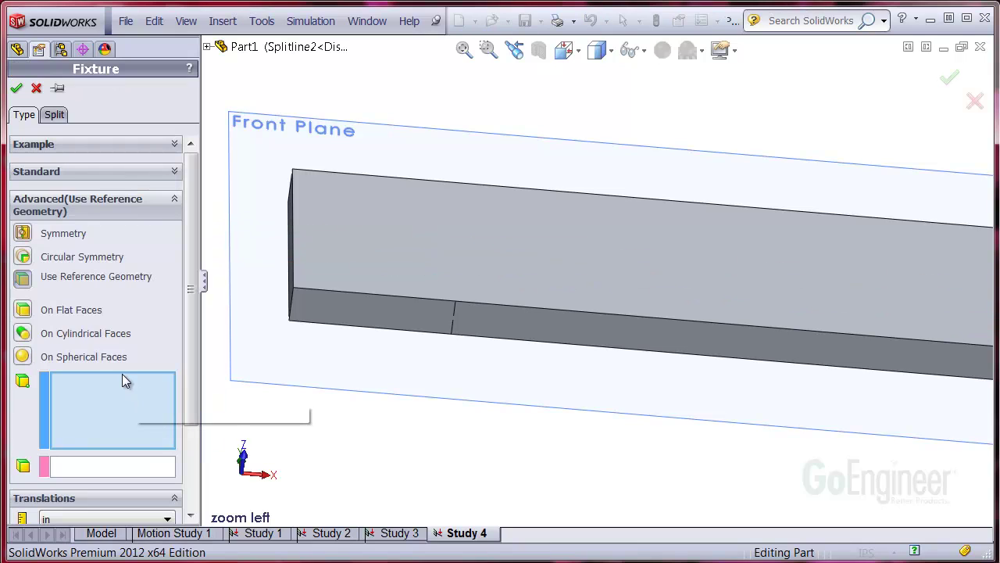
pyautogui.click(27, 283)
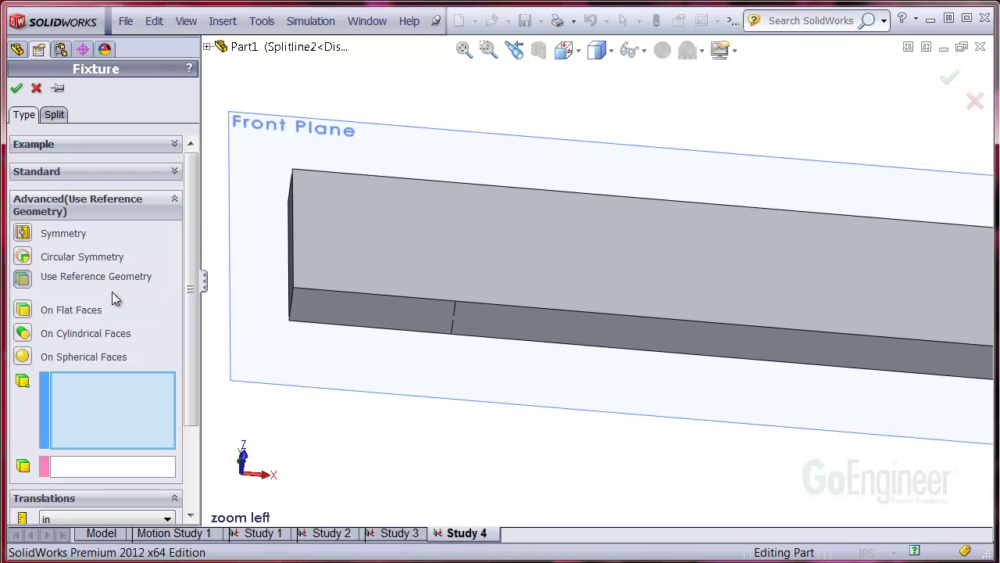
pyautogui.click(455, 326)
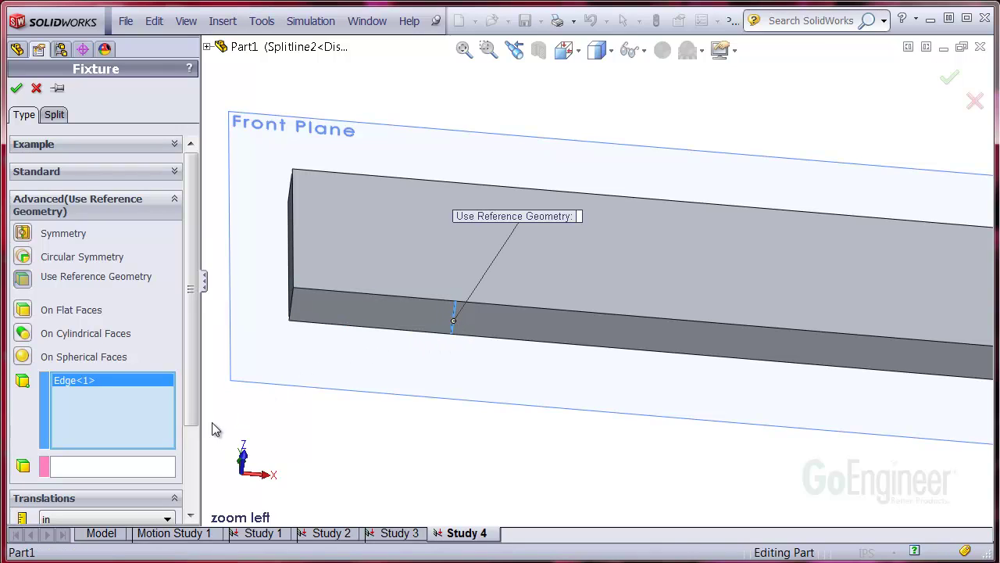
pyautogui.click(167, 466)
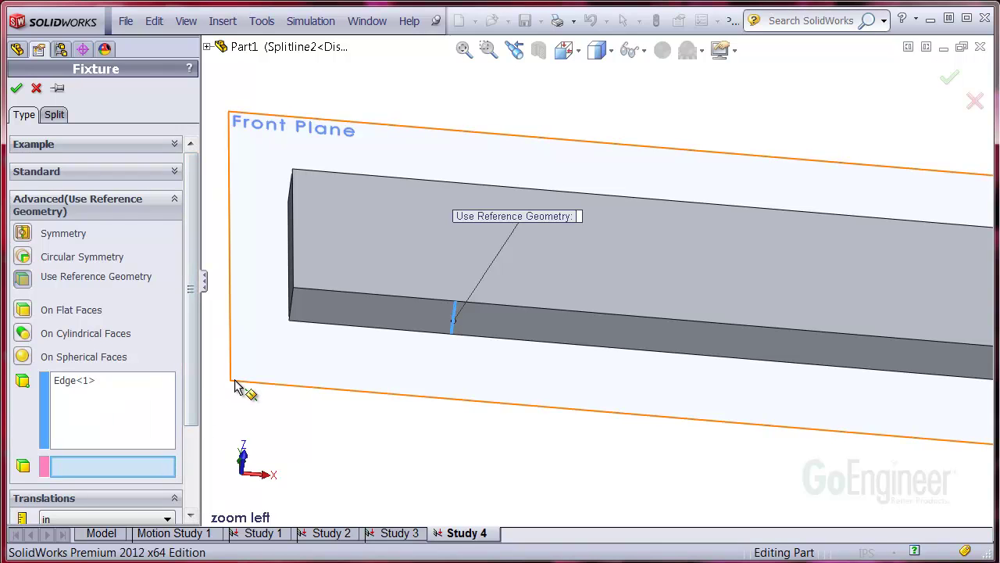
pyautogui.click(233, 383)
pyautogui.scroll(-3, 189, 450)
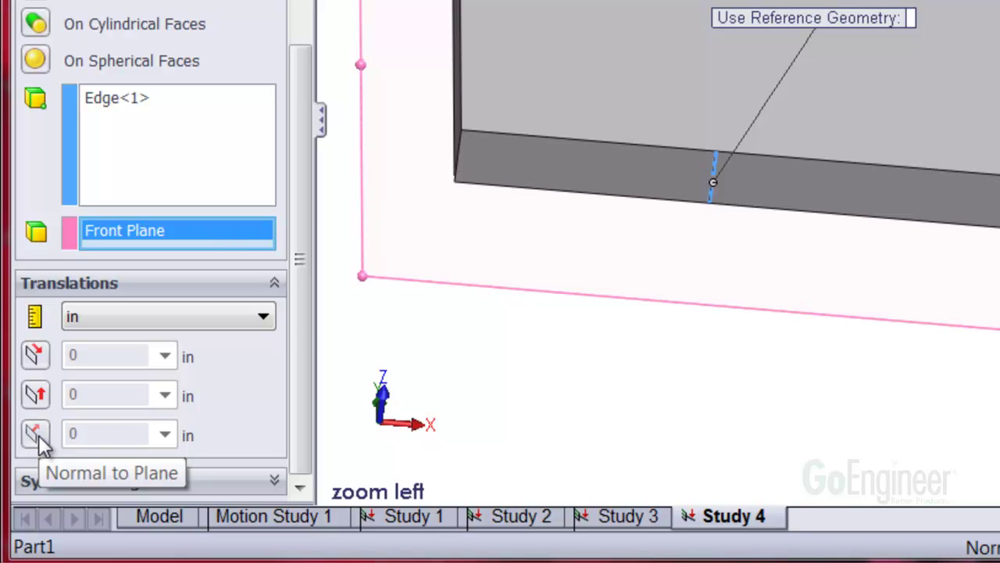
pyautogui.click(41, 364)
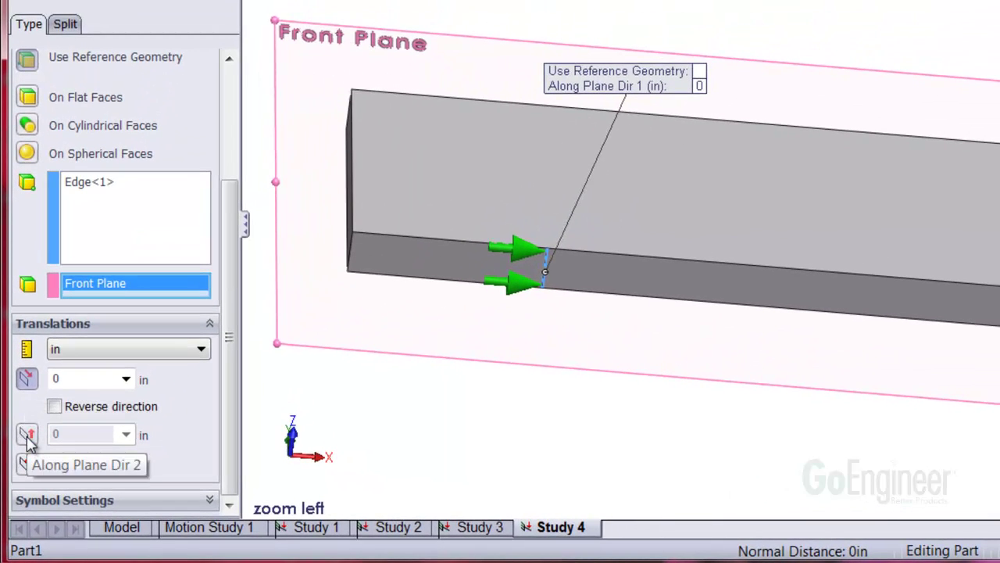
pyautogui.click(27, 438)
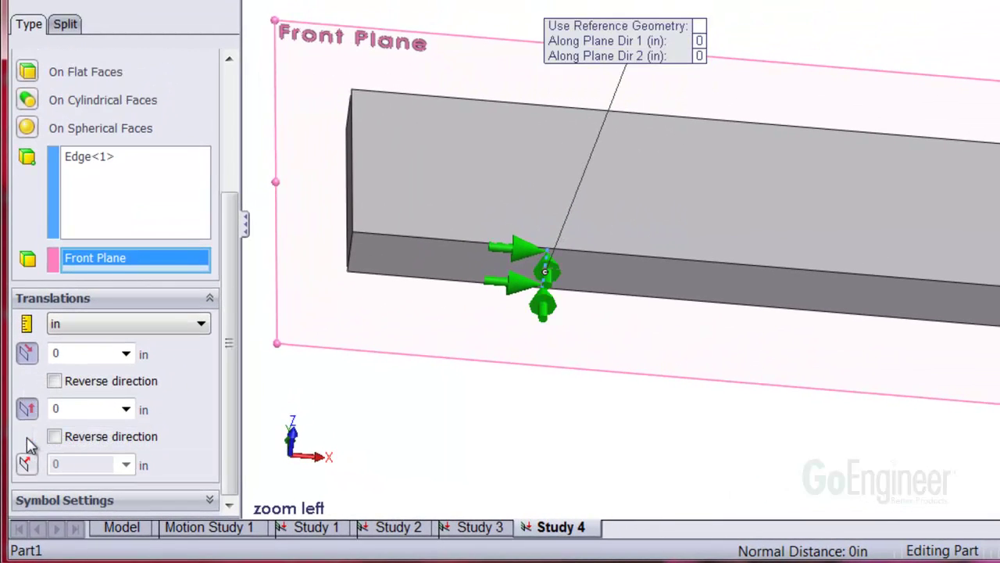
pyautogui.click(28, 467)
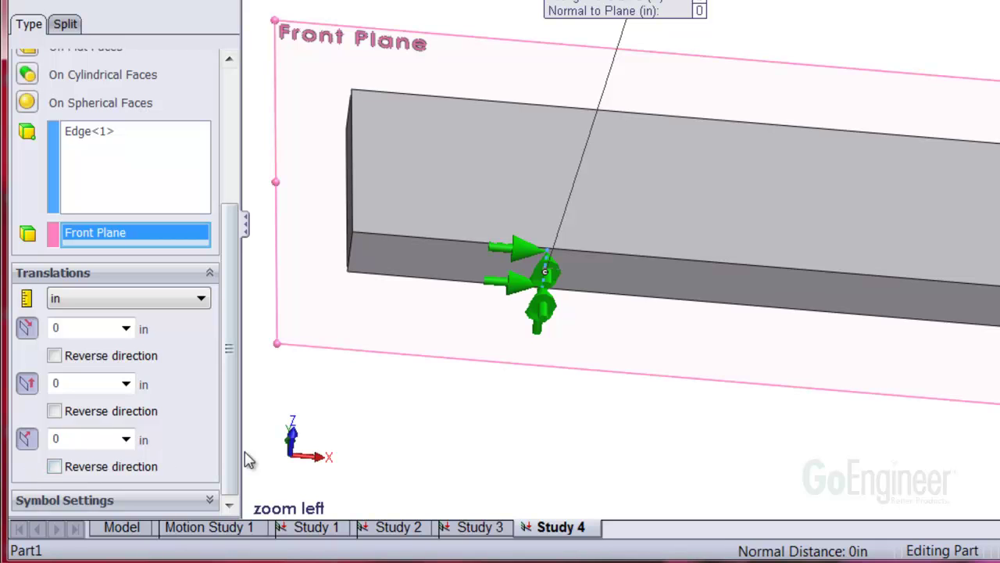
pyautogui.moveTo(459, 327)
pyautogui.mouseDown(button='middle')
pyautogui.moveTo(469, 310)
pyautogui.moveTo(478, 325)
pyautogui.mouseUp(button='middle')
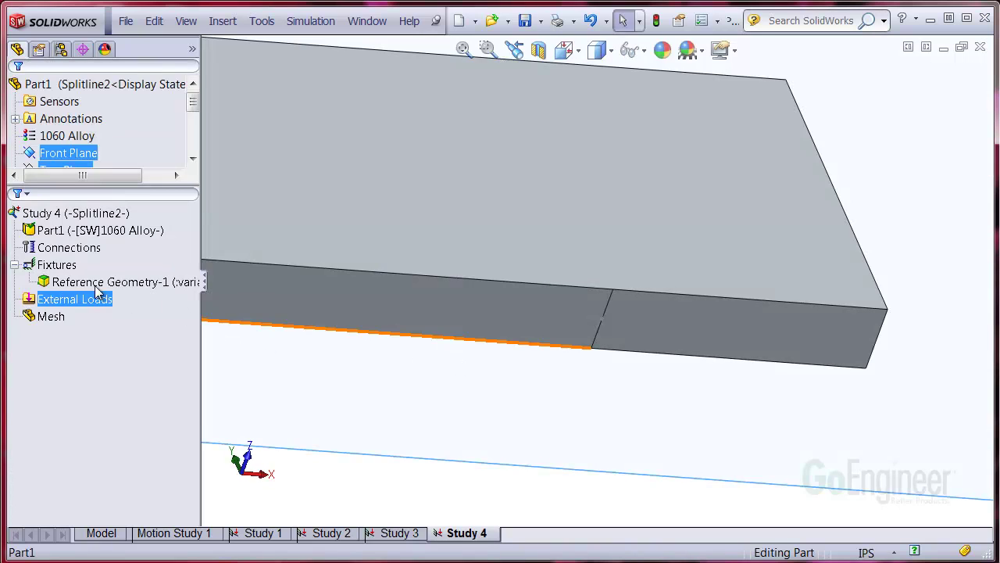
# - Add Reference Geometry-2 on the right split edge using Front Plane, restraining only Dir 2 and Normal
pyautogui.rightClick(74, 269)
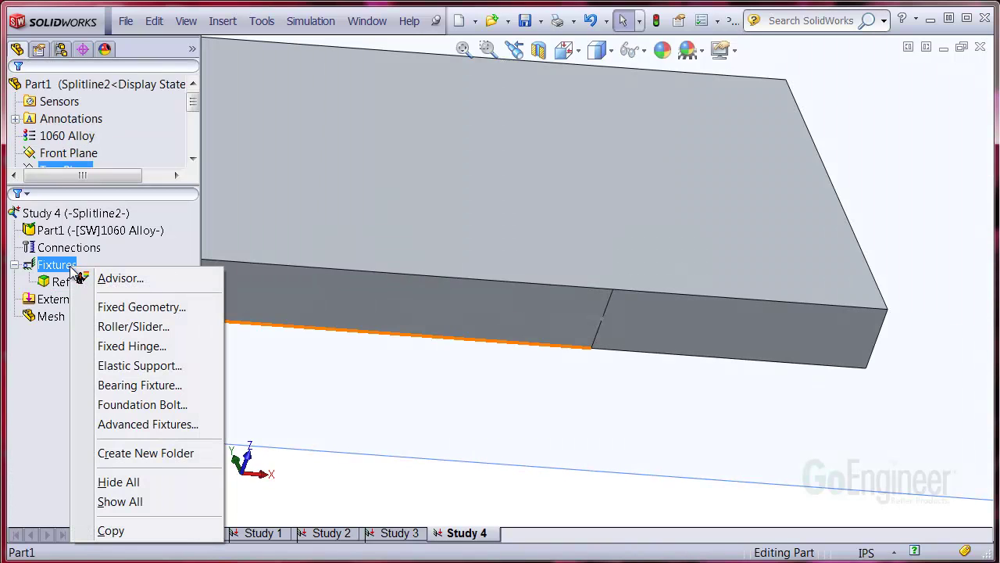
pyautogui.click(175, 426)
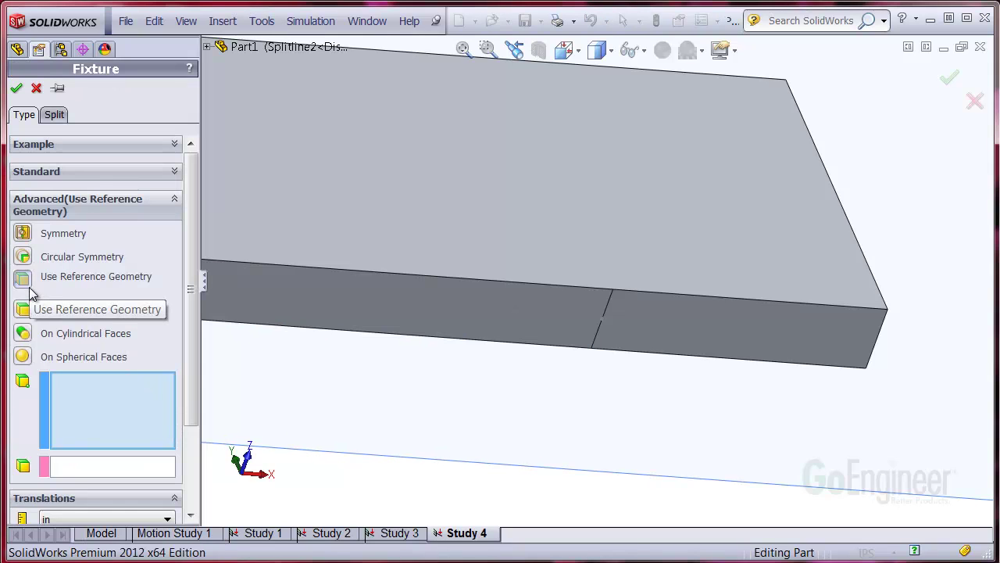
pyautogui.click(606, 317)
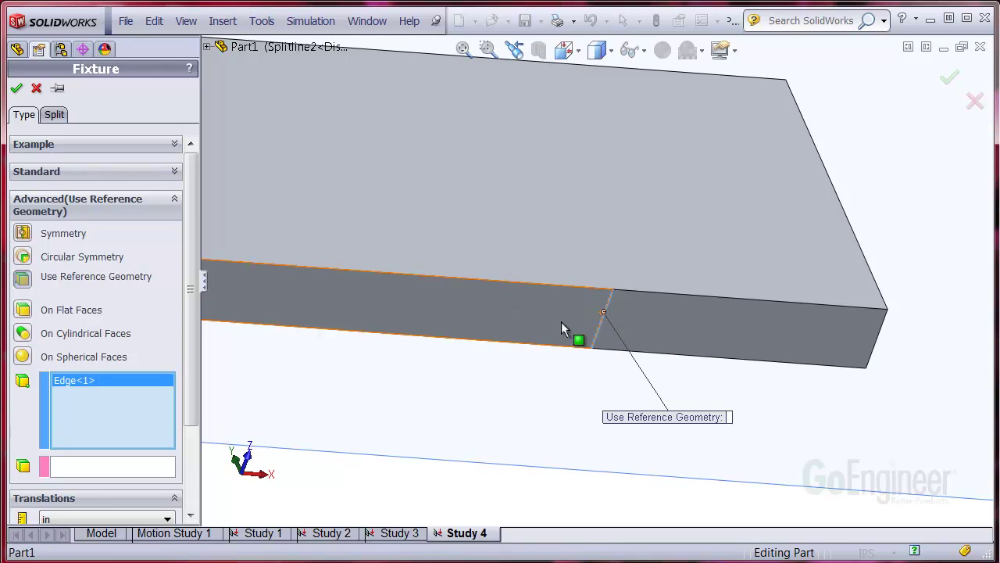
pyautogui.click(138, 466)
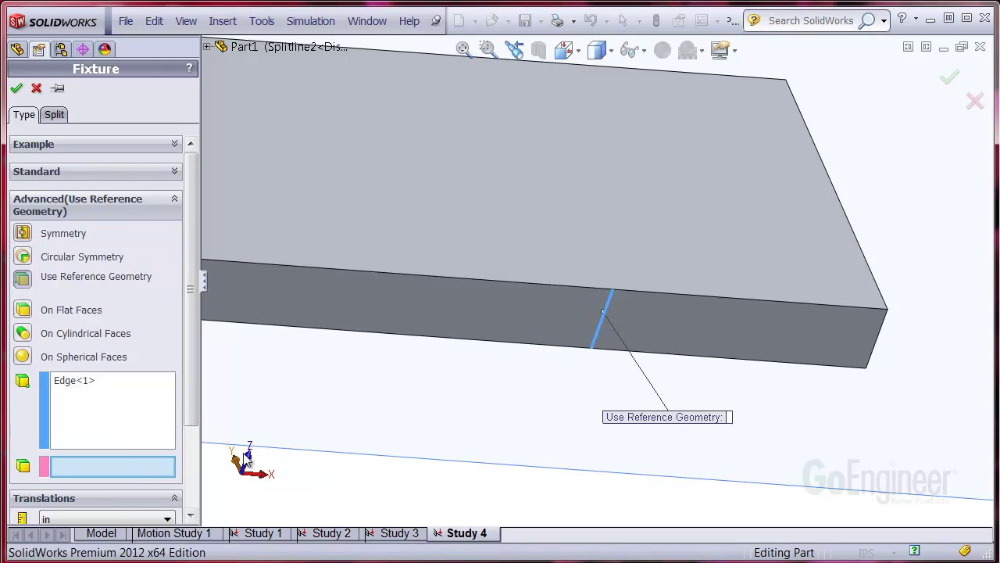
pyautogui.click(330, 452)
pyautogui.click(175, 200)
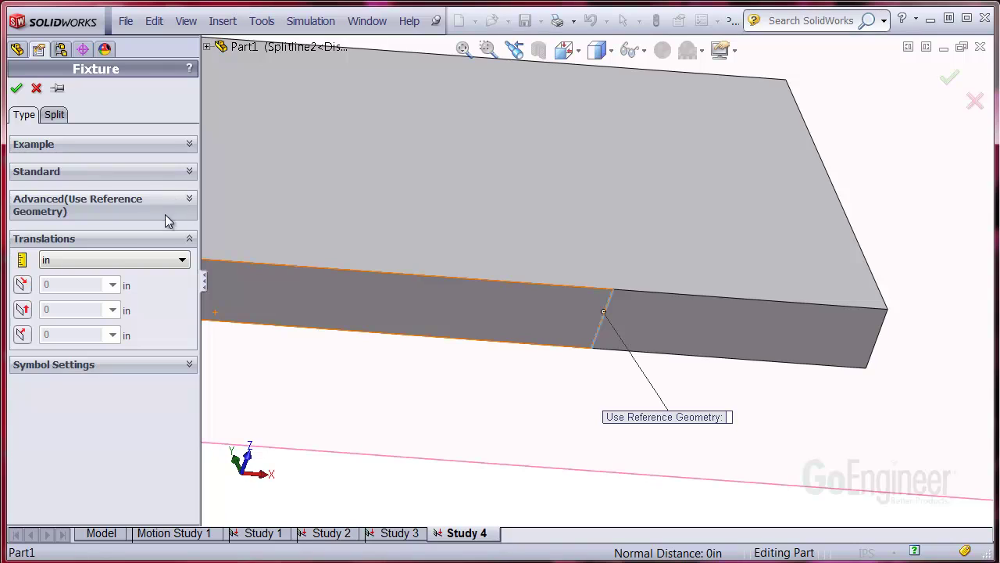
pyautogui.click(22, 286)
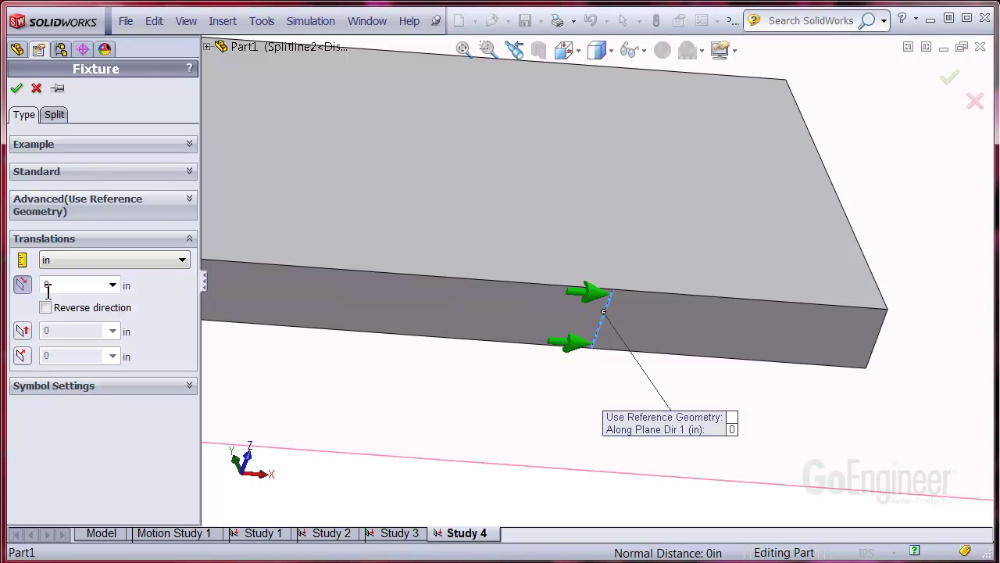
pyautogui.click(22, 285)
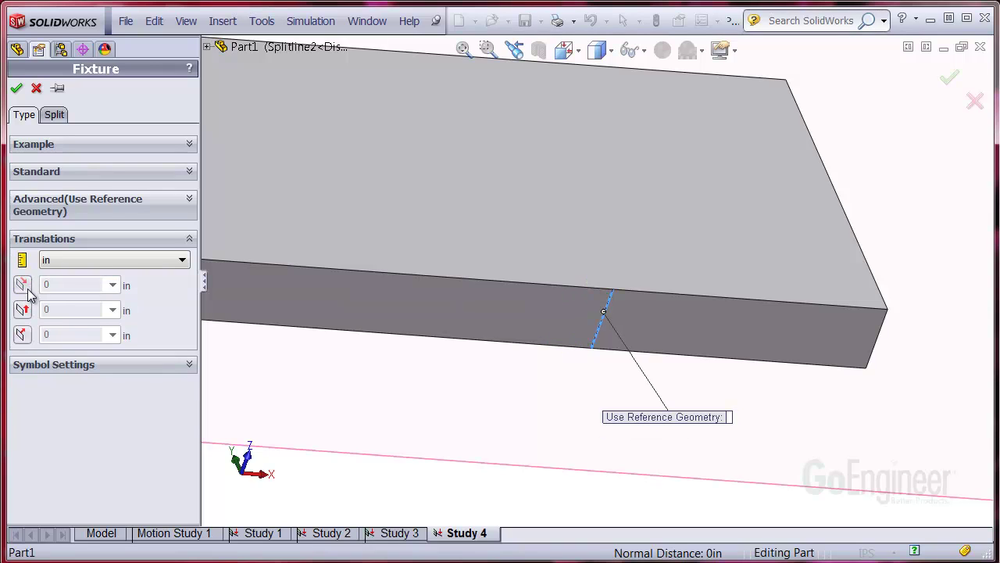
pyautogui.click(23, 310)
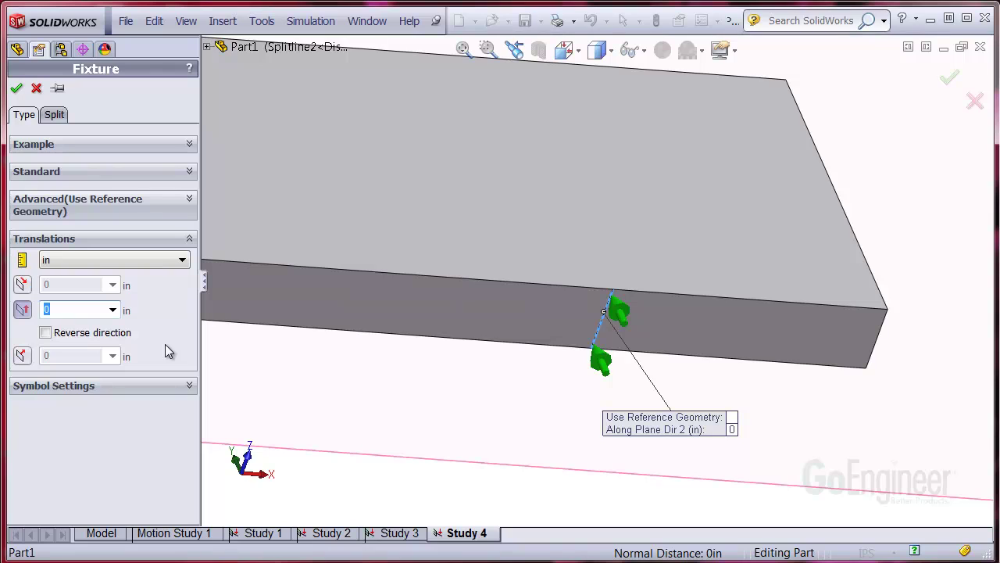
pyautogui.click(23, 358)
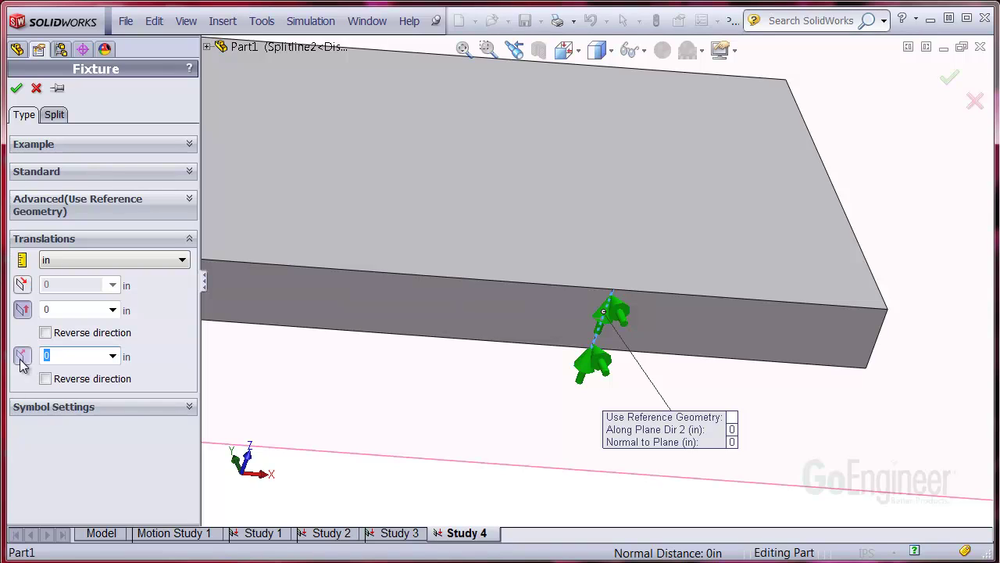
pyautogui.click(17, 87)
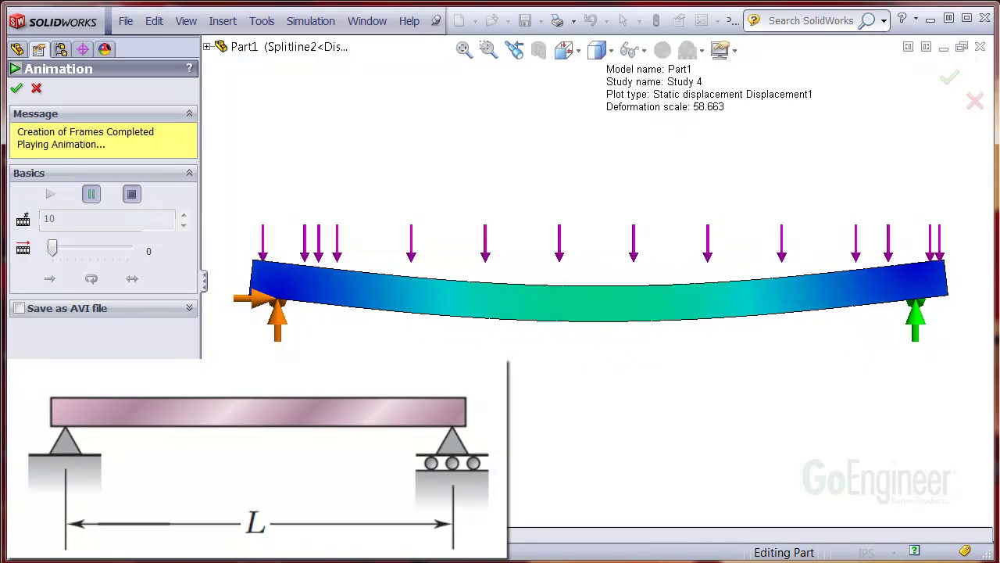
# - Zoom into the right support, refit the beam, stop the displacement animation and tilt the view
pyautogui.click(488, 50)
pyautogui.moveTo(771, 214); pyautogui.dragTo(971, 435)
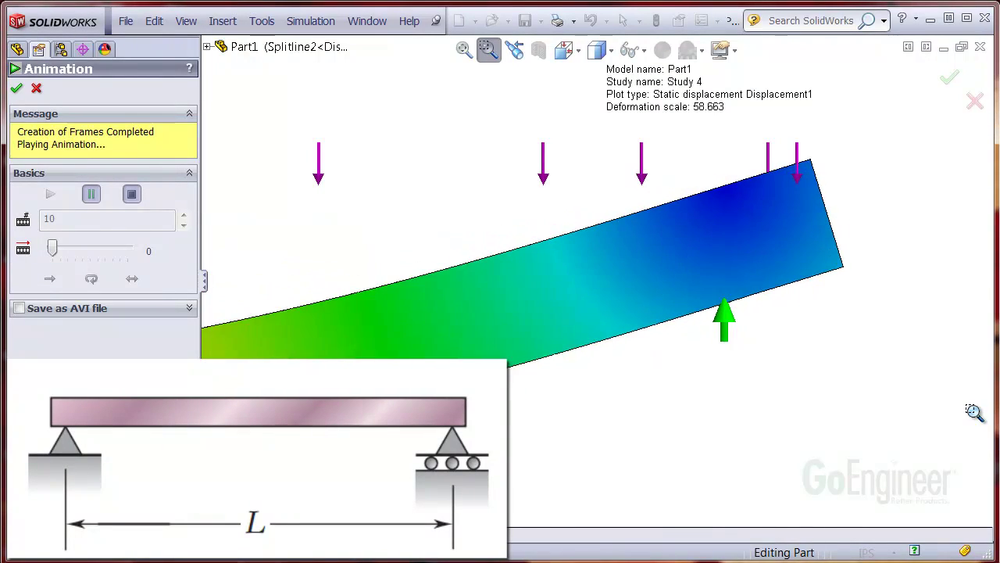
pyautogui.press('f')
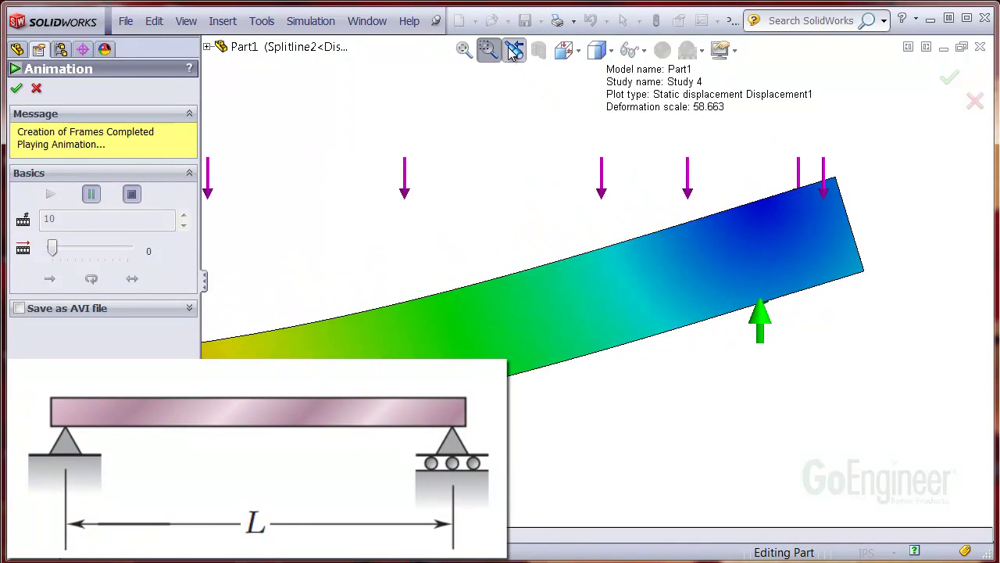
pyautogui.click(132, 194)
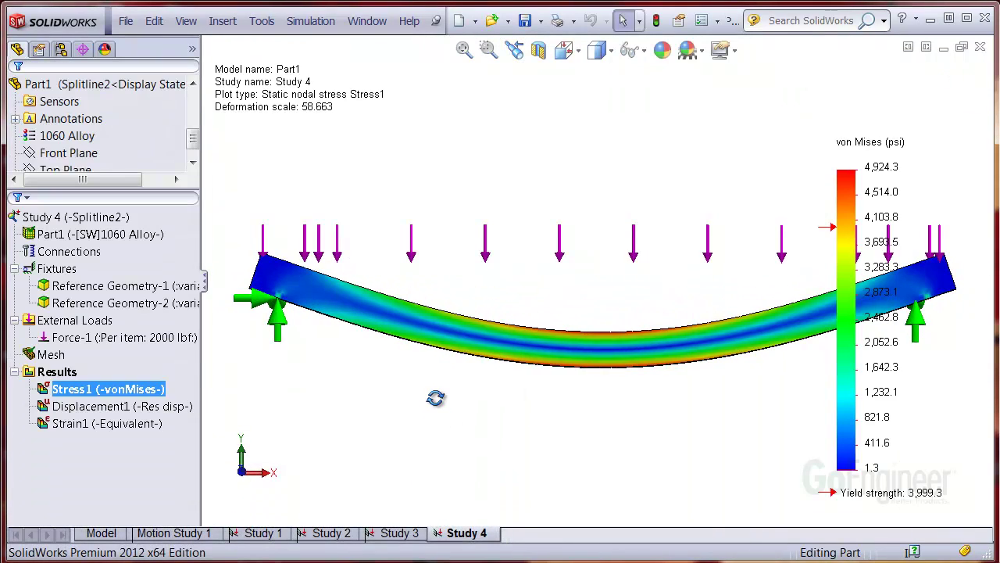
pyautogui.moveTo(435, 398); pyautogui.dragTo(435, 308)
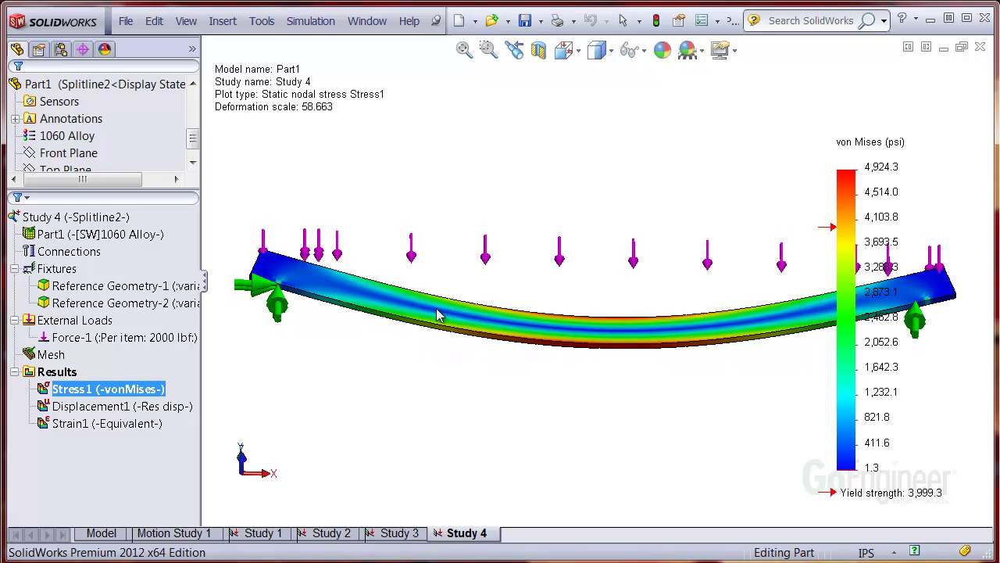
pyautogui.press('z')
pyautogui.moveTo(863, 254); pyautogui.dragTo(979, 376)
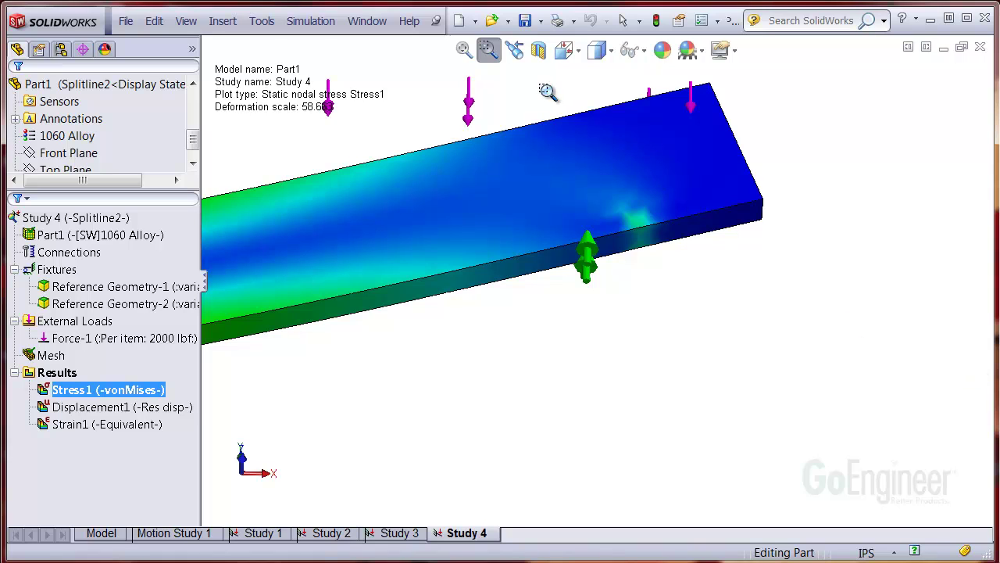
pyautogui.click(515, 51)
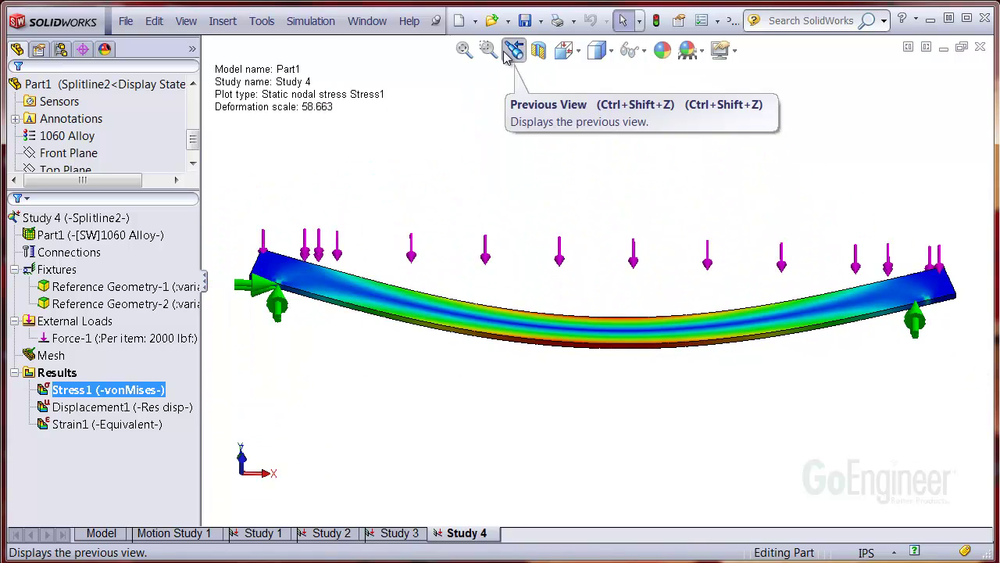
pyautogui.moveTo(258, 243); pyautogui.dragTo(346, 310)
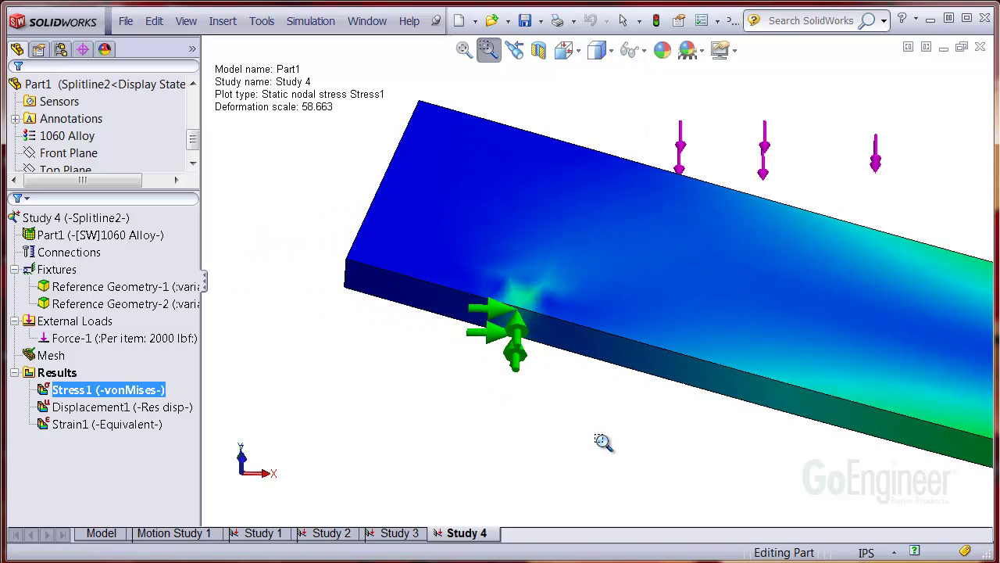
pyautogui.click(515, 51)
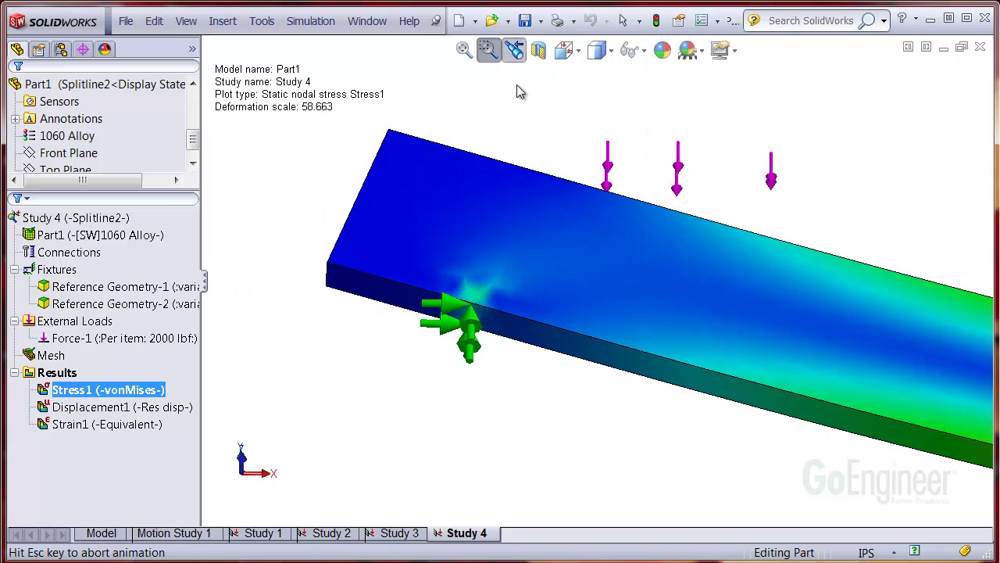